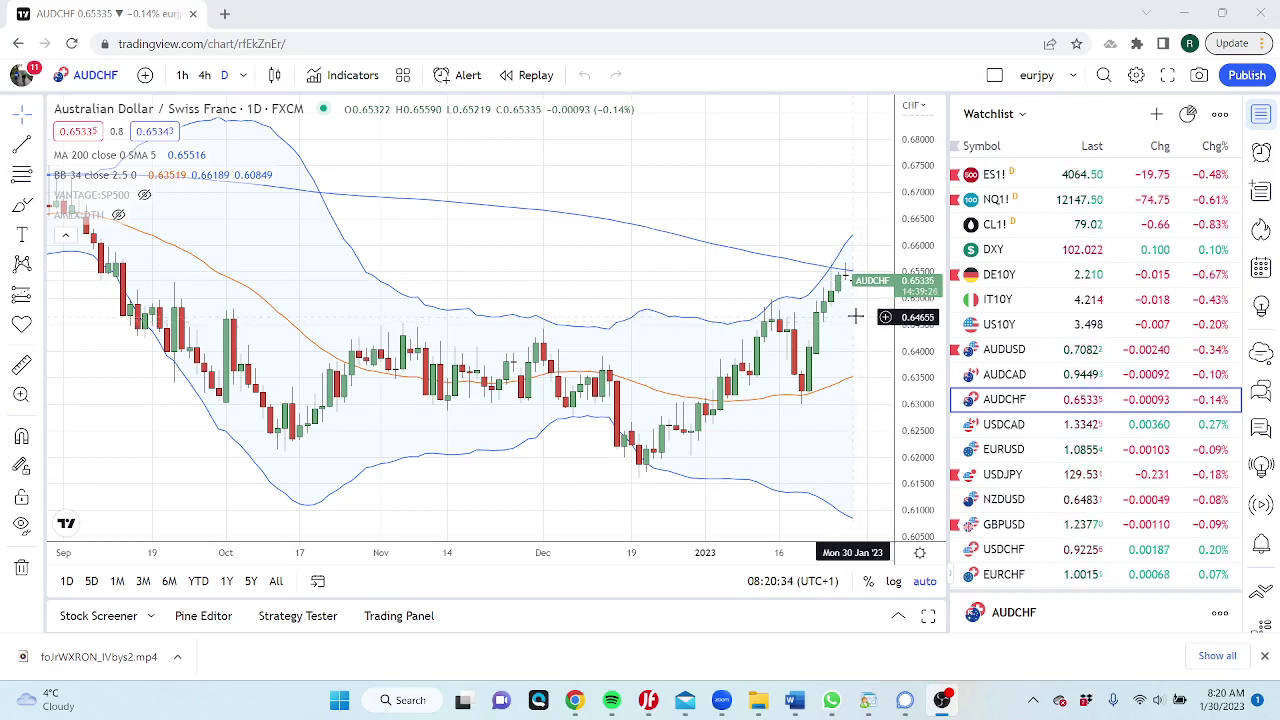
Switch the chart from AUDCHF to the AUDUSD daily chart via the watchlist
click(1000, 350)
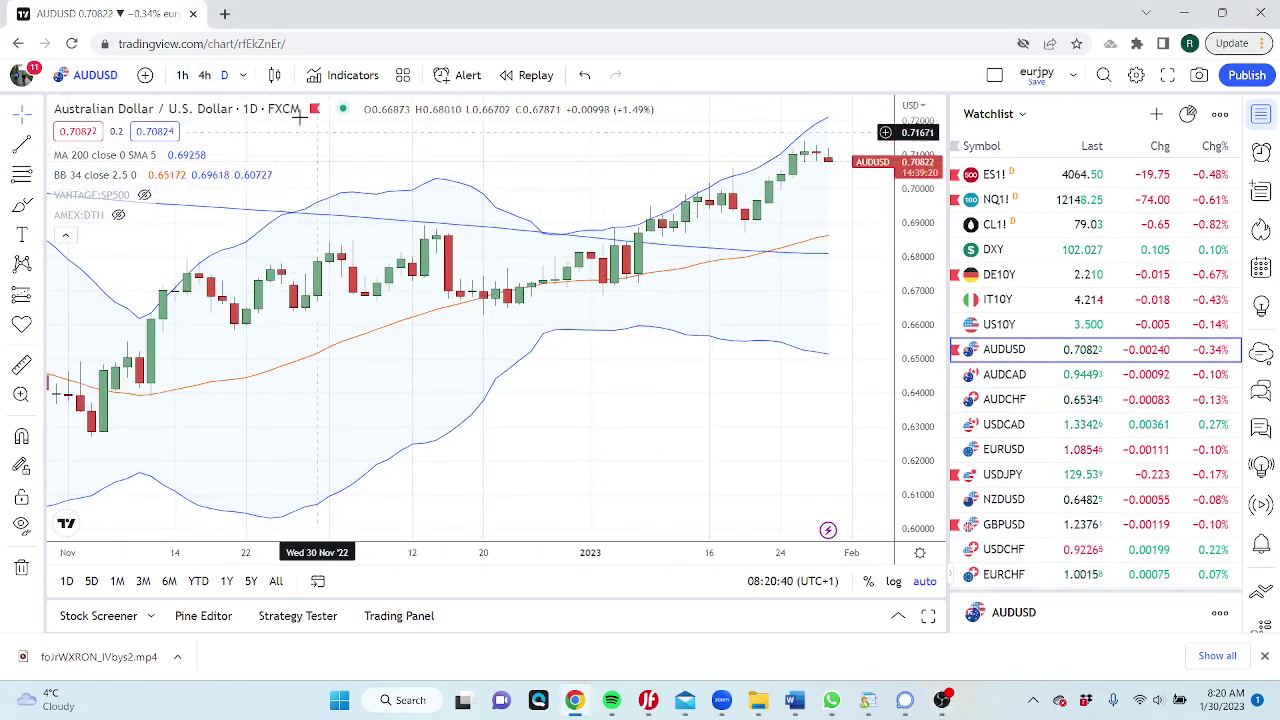
View AUDUSD on 4-hour candles, then move to the ES1! S&P 500 E-mini futures chart
click(204, 75)
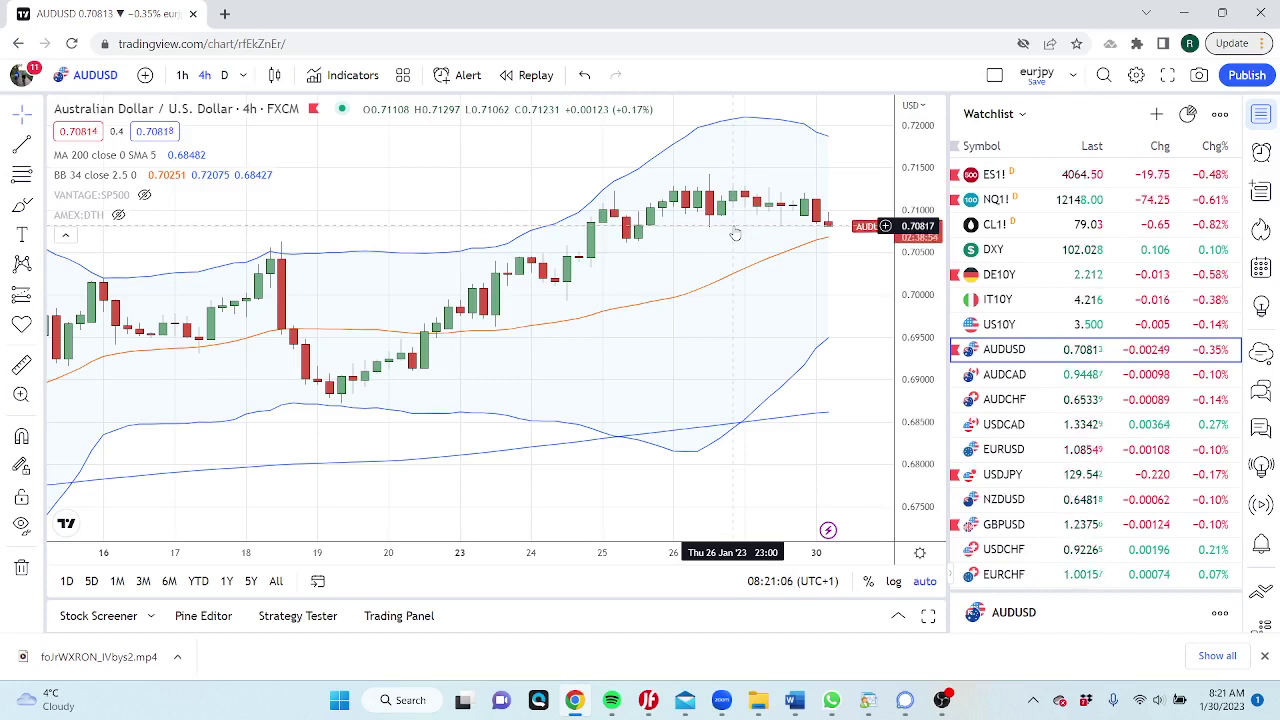
key(Home)
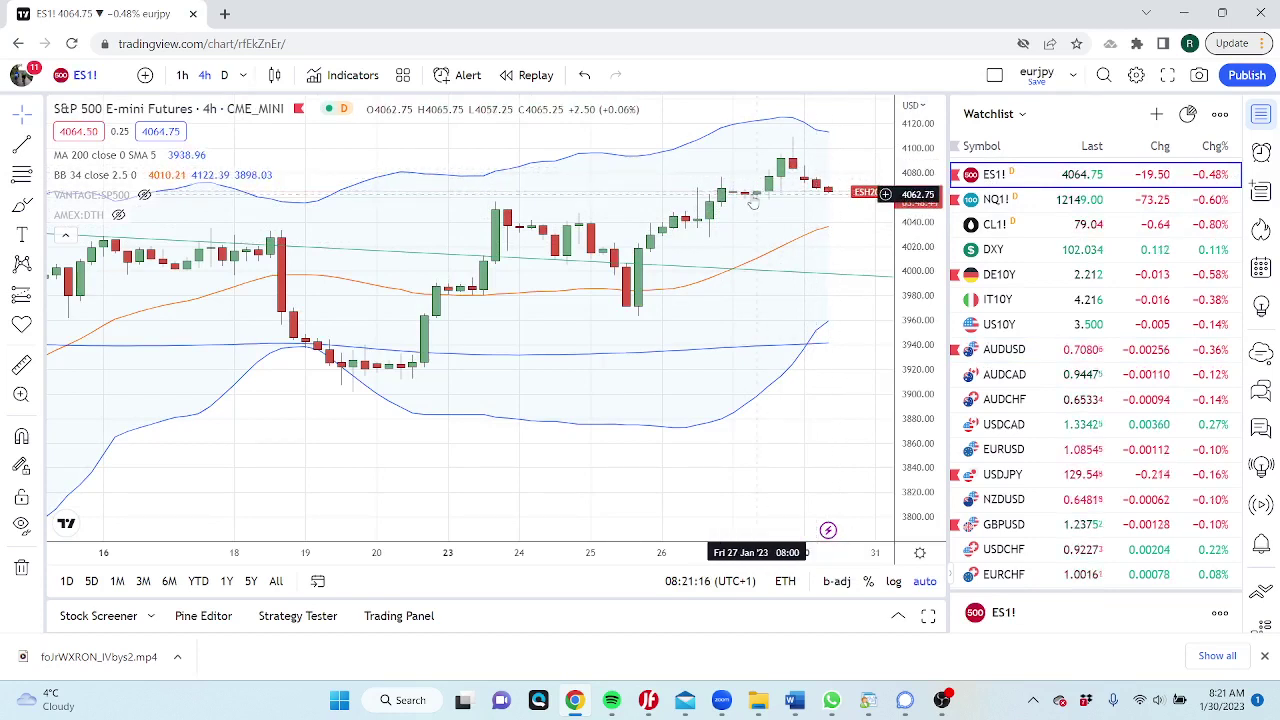
Step through AUDCAD and AUDCHF in the watchlist, landing on EURUSD
click(1005, 374)
click(1008, 399)
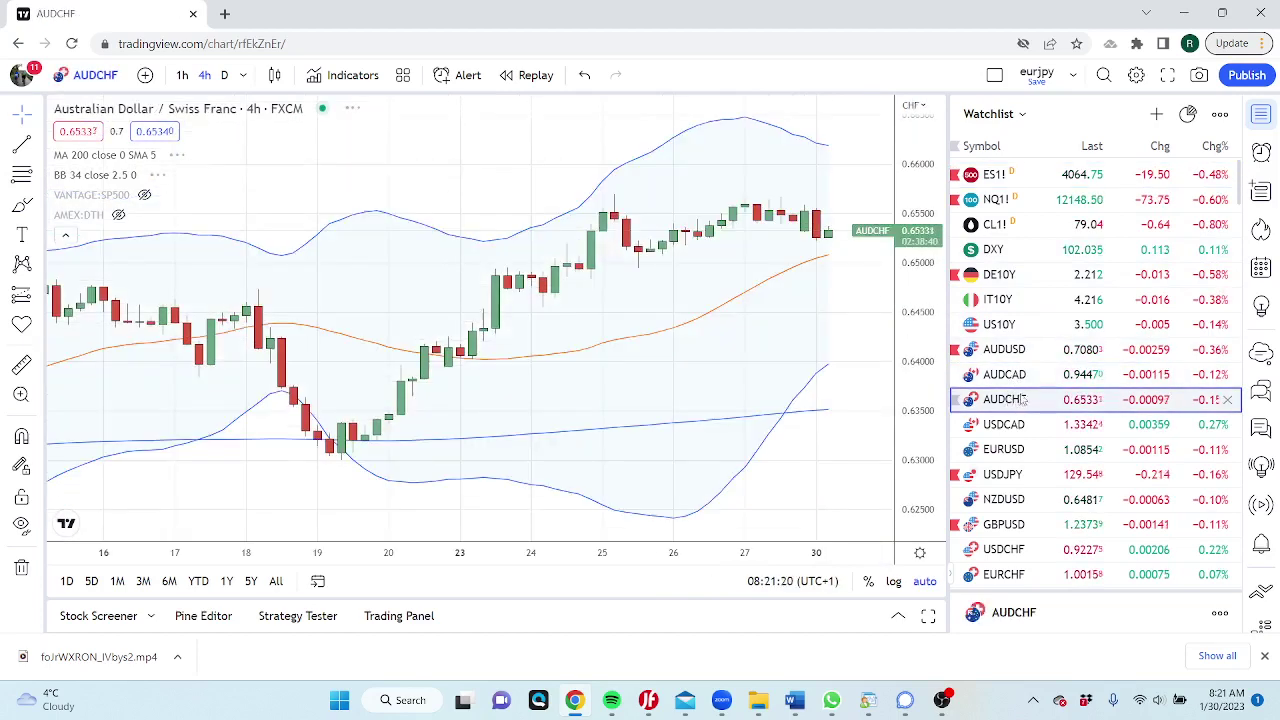
scroll(1010, 390, down, 2)
click(1016, 377)
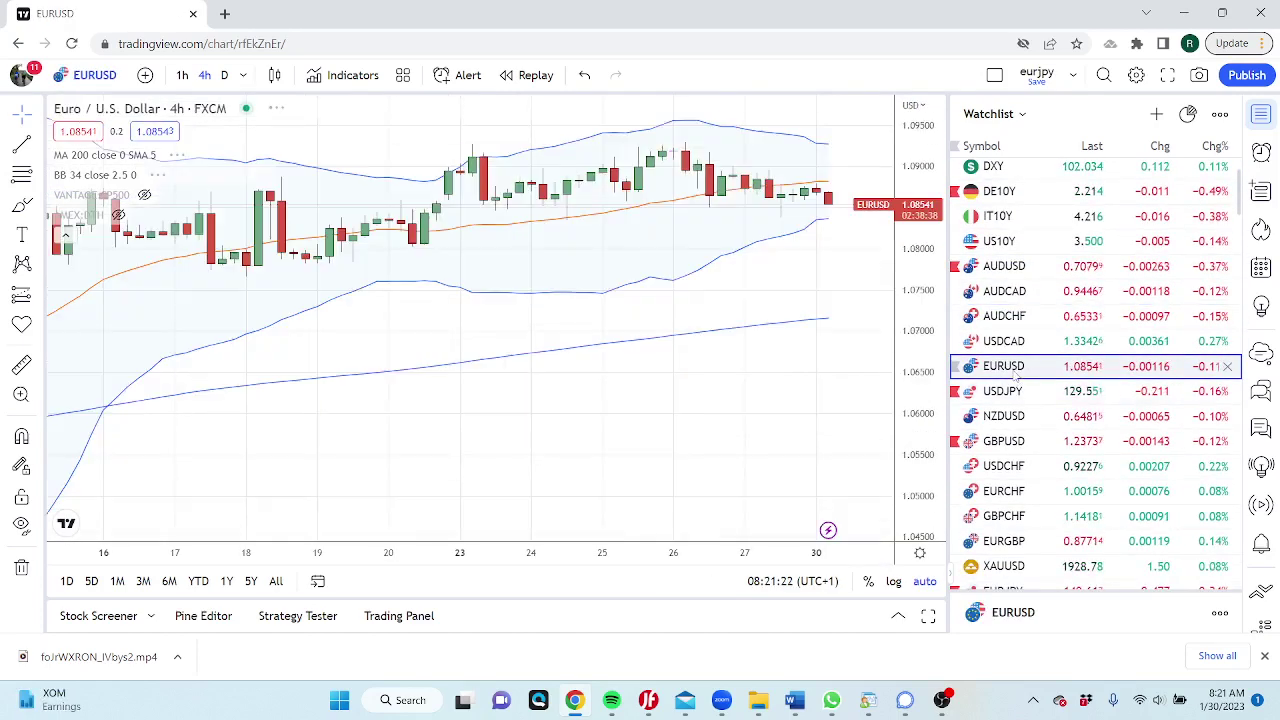
Check EURUSD on weekly candles, then switch it to the 1-hour timeframe
click(242, 78)
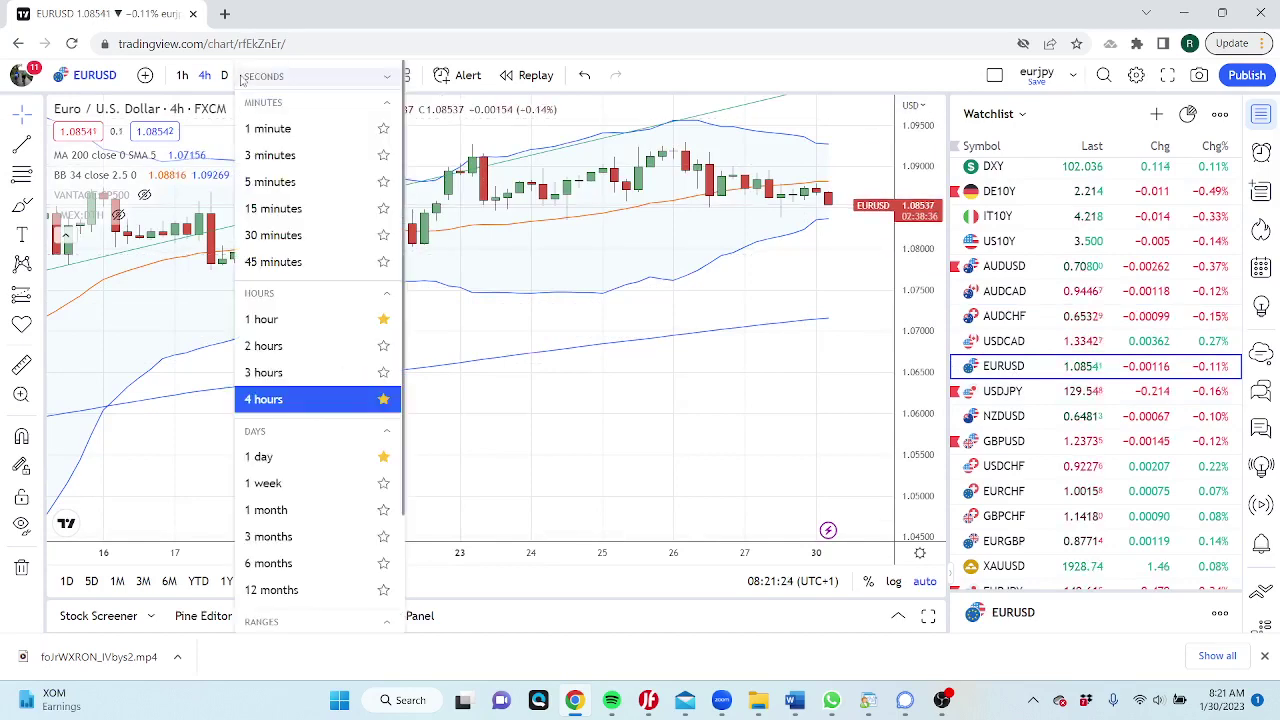
click(346, 484)
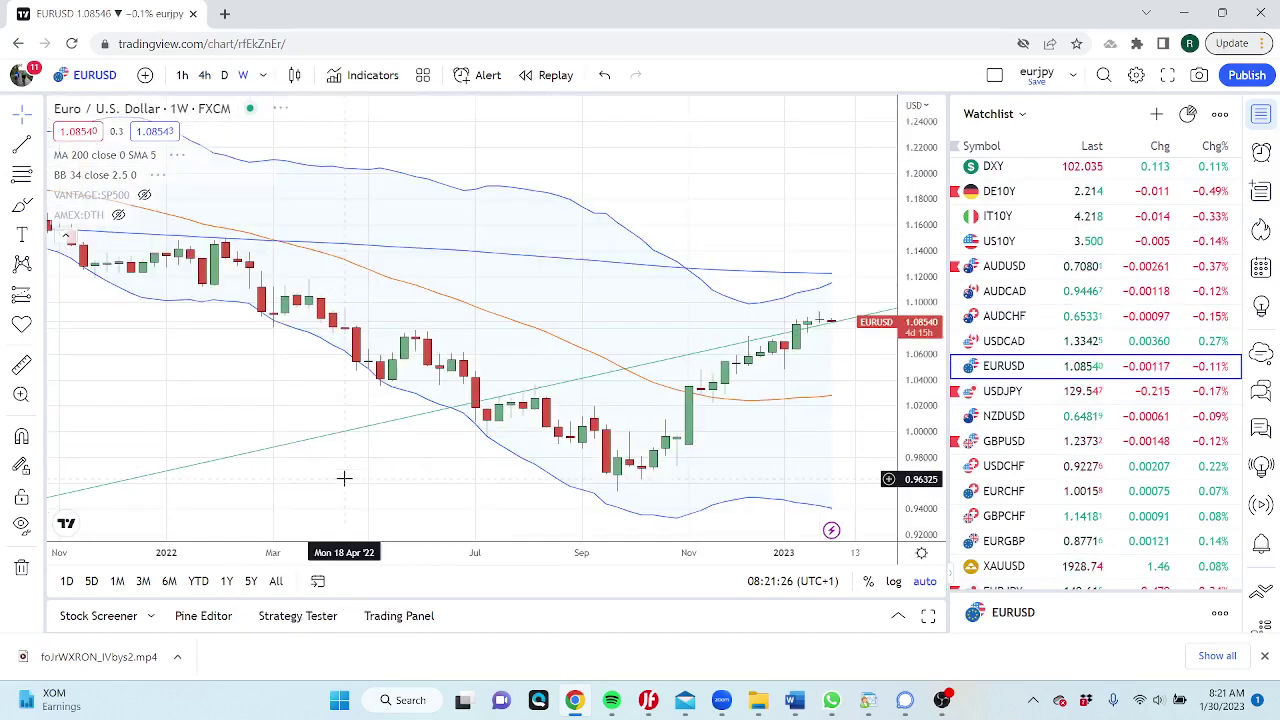
scroll(570, 462, up, 5)
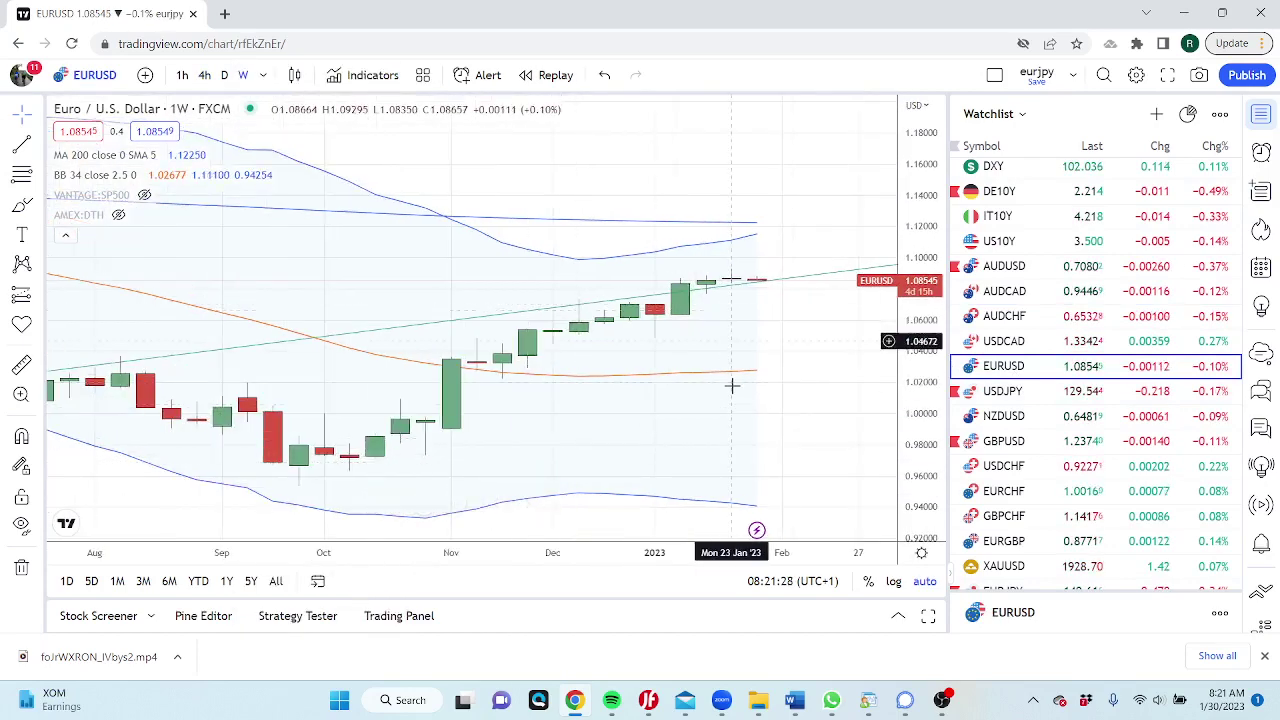
scroll(728, 406, down, 1)
scroll(724, 410, down, 1)
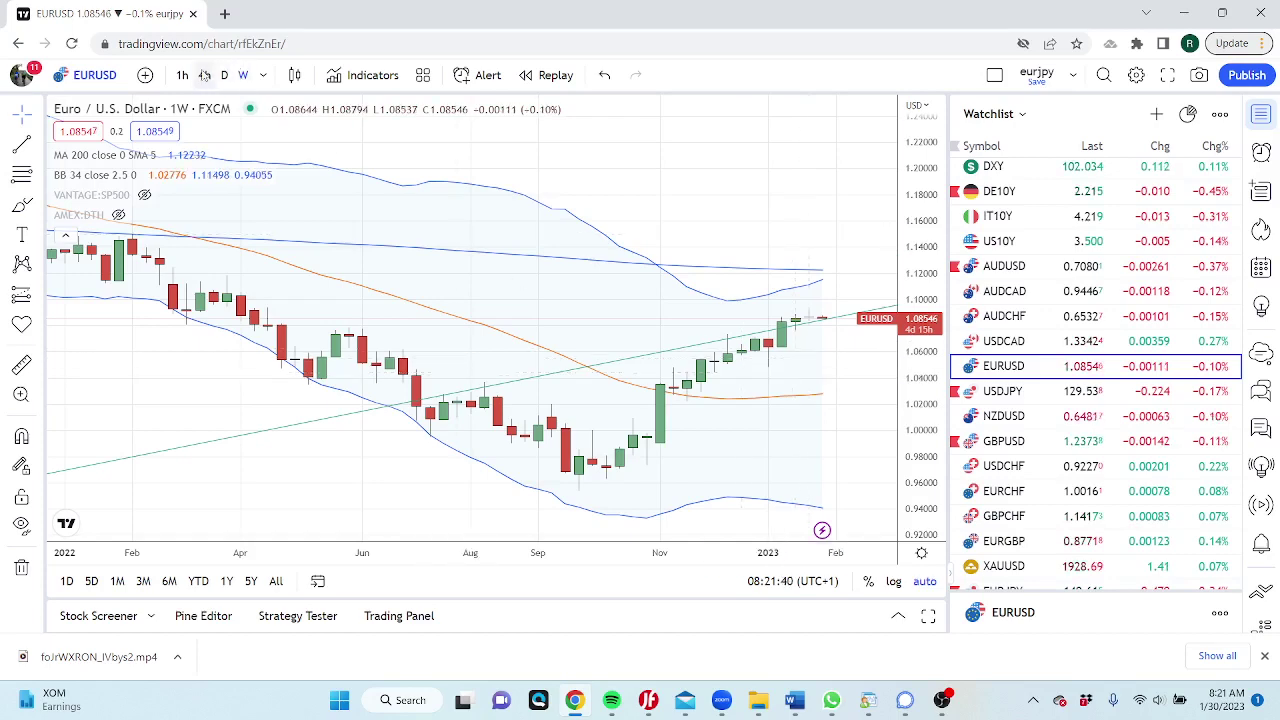
click(182, 75)
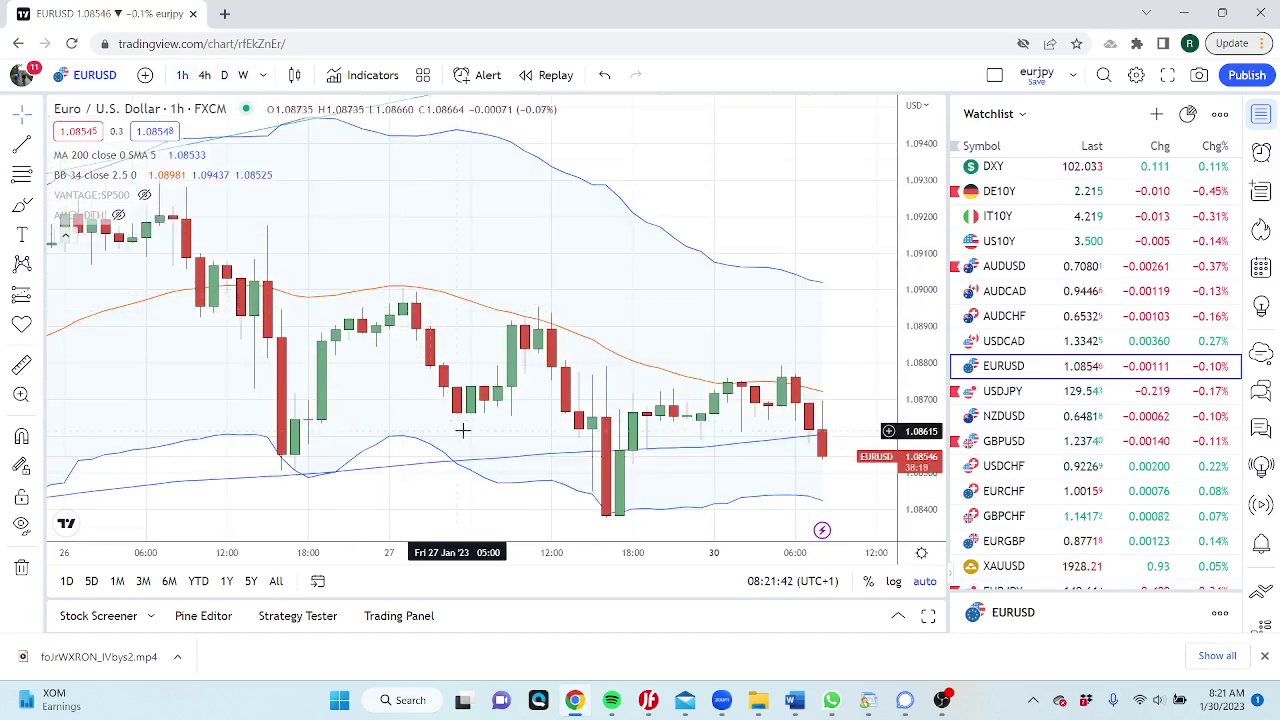
scroll(463, 430, down, 2)
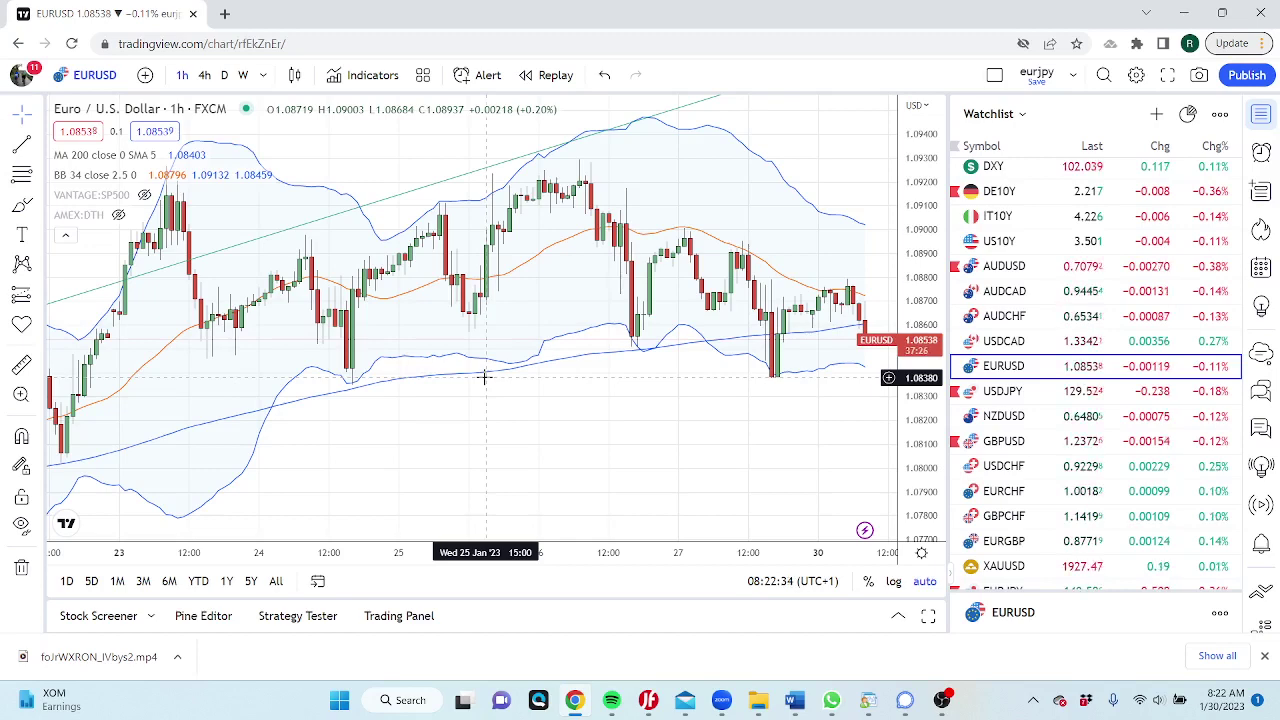
Review USDJPY on 4-hour candles, panning to the latest bars, then load NZDUSD
click(1010, 393)
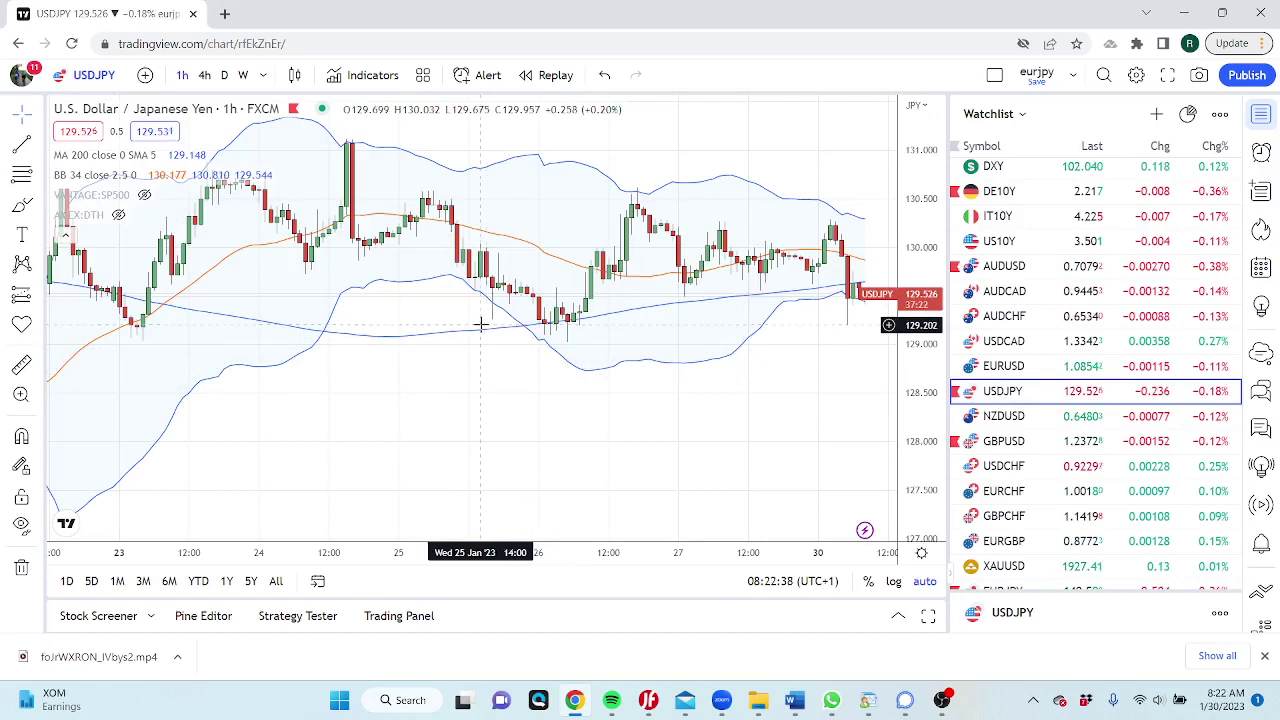
scroll(406, 400, down, 5)
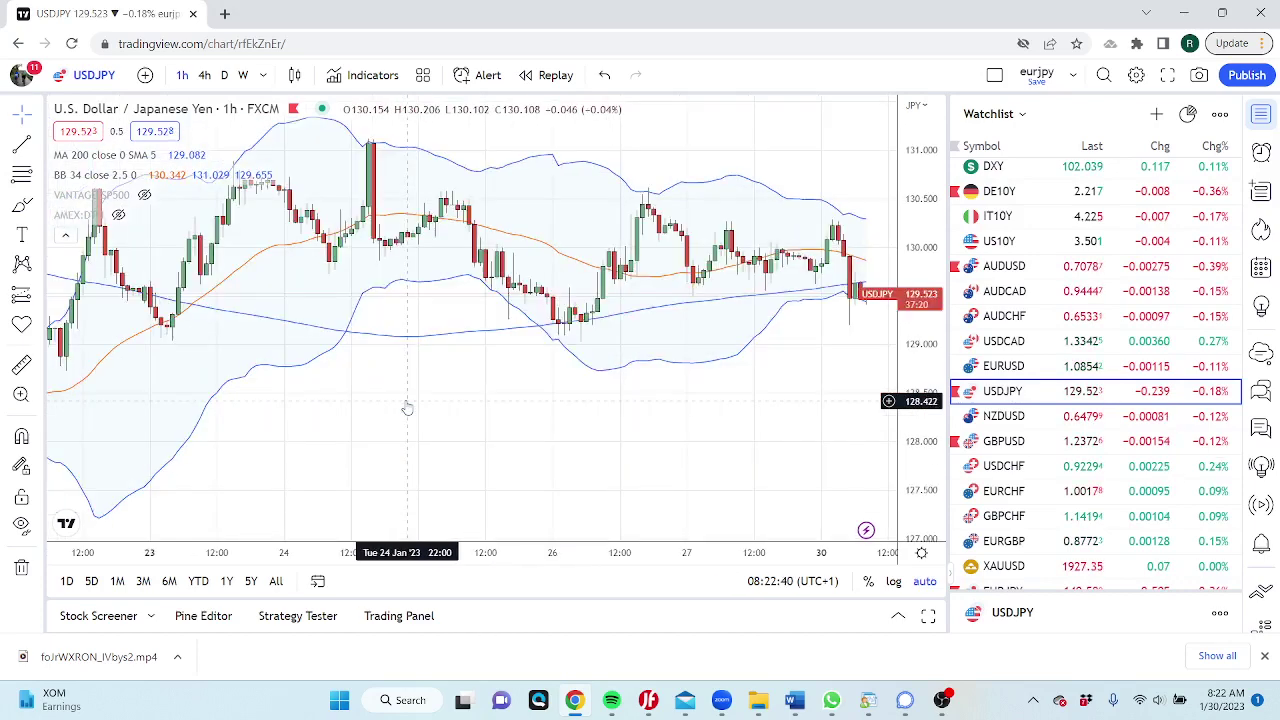
click(204, 75)
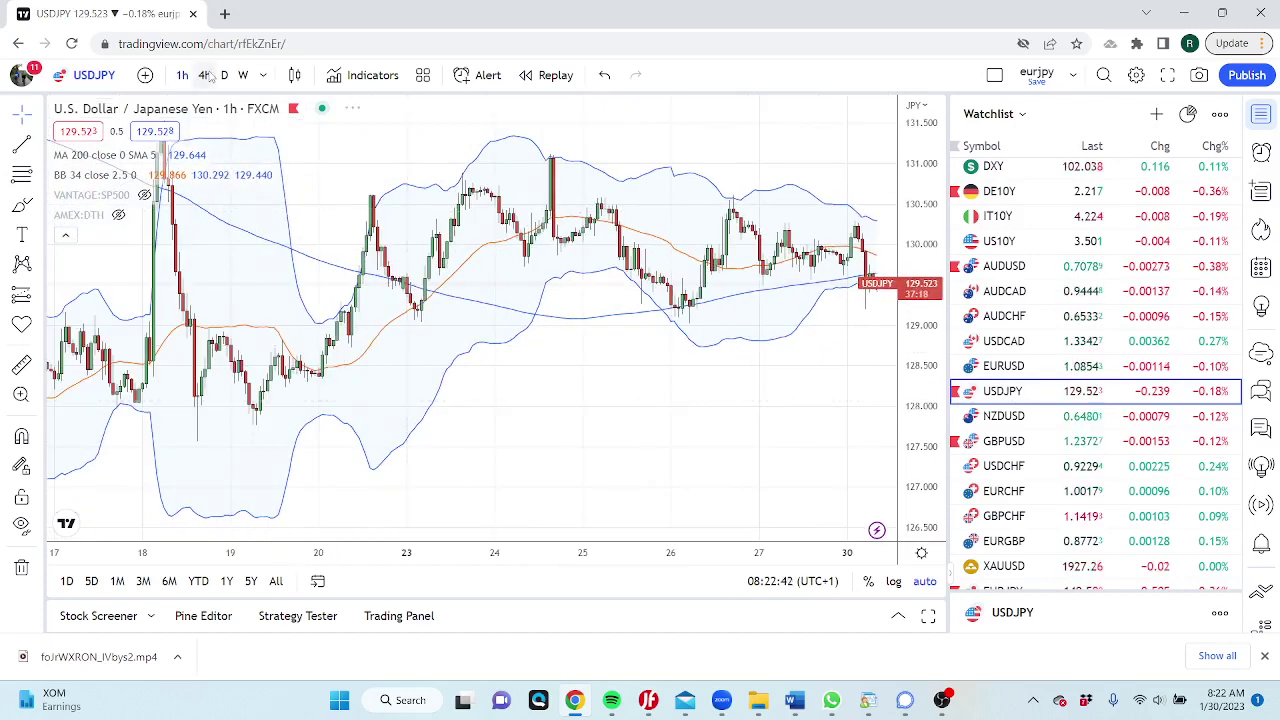
scroll(472, 287, up, 3)
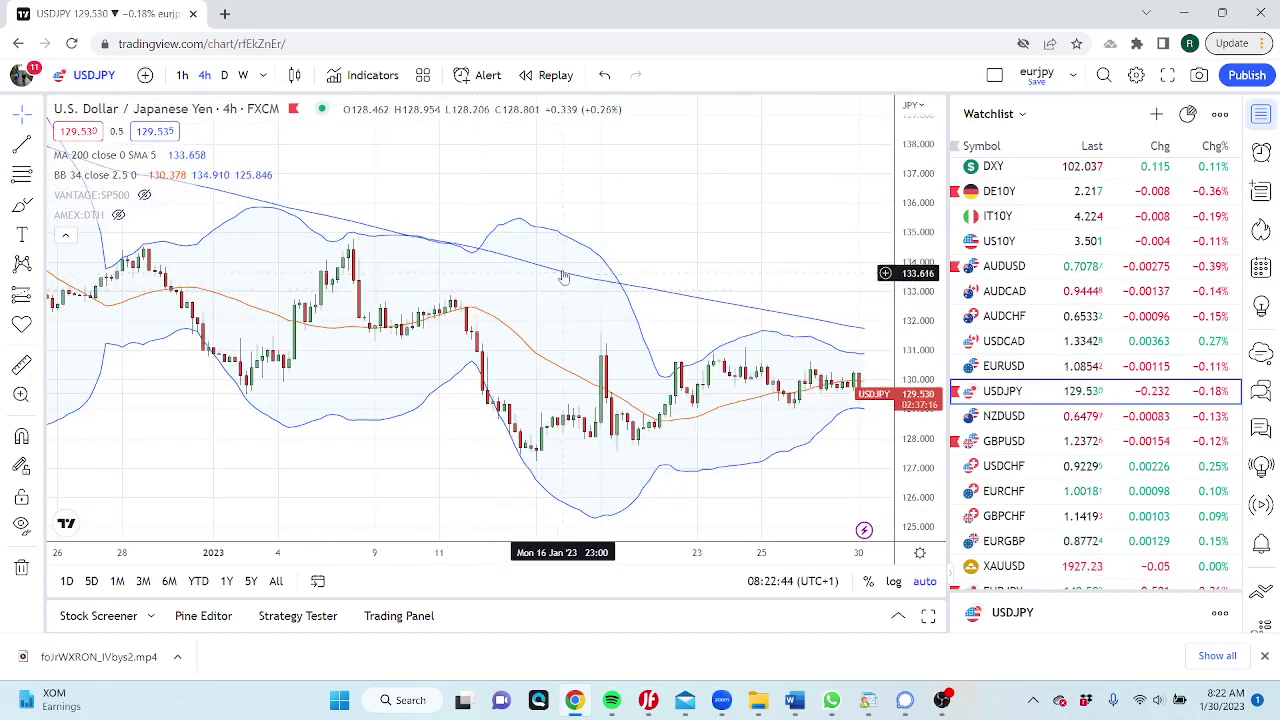
drag(566, 277, 432, 261)
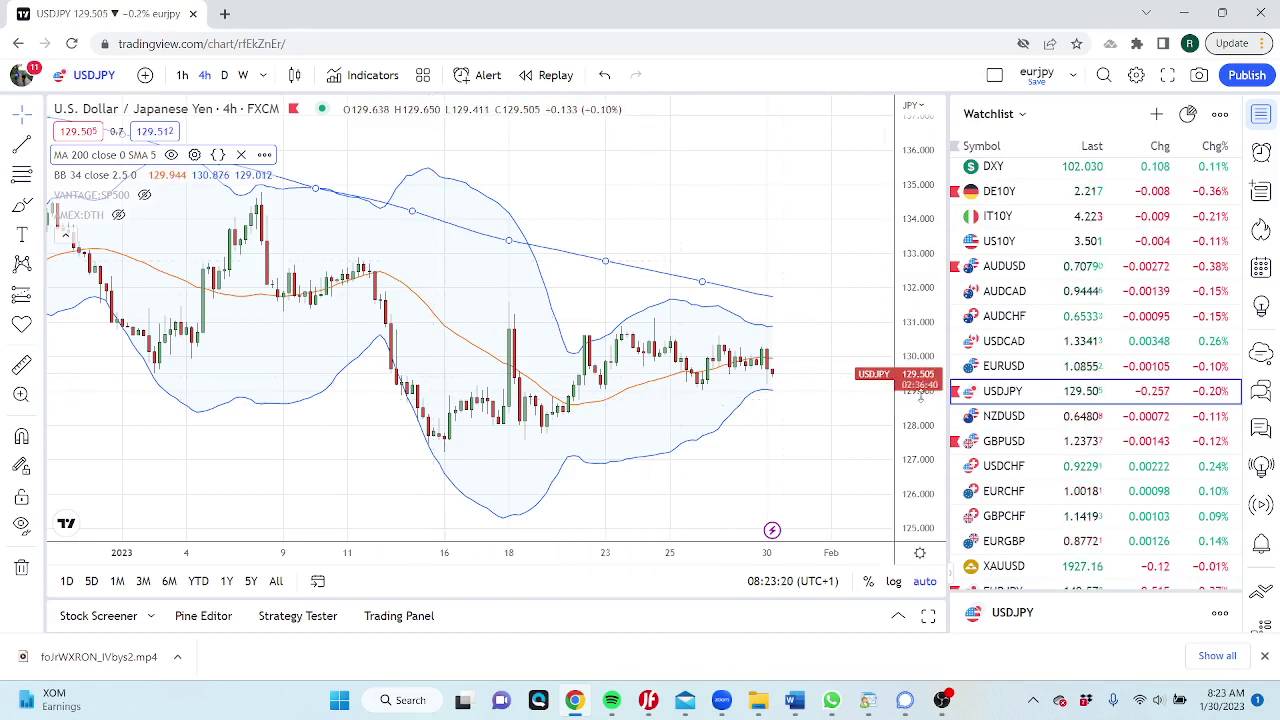
click(1003, 416)
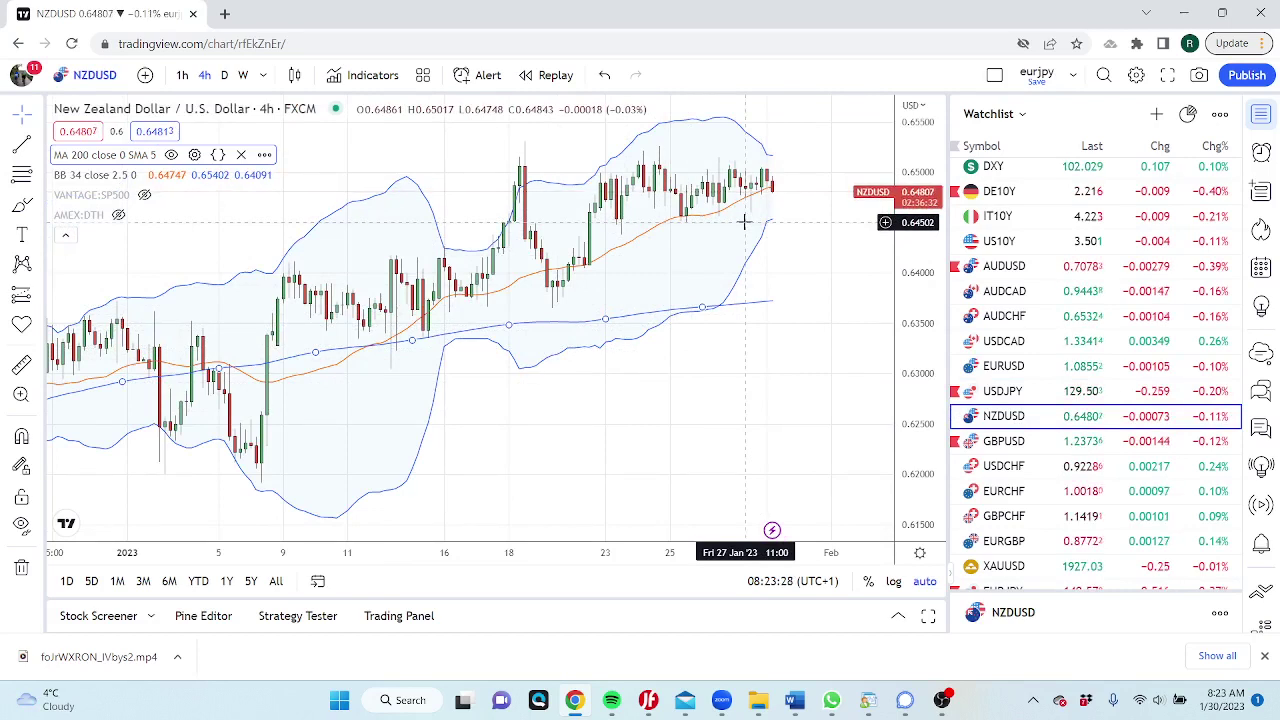
Draw a NZDUSD trend line from the early-January low to mid-January, then load GBPUSD
click(38, 147)
click(268, 493)
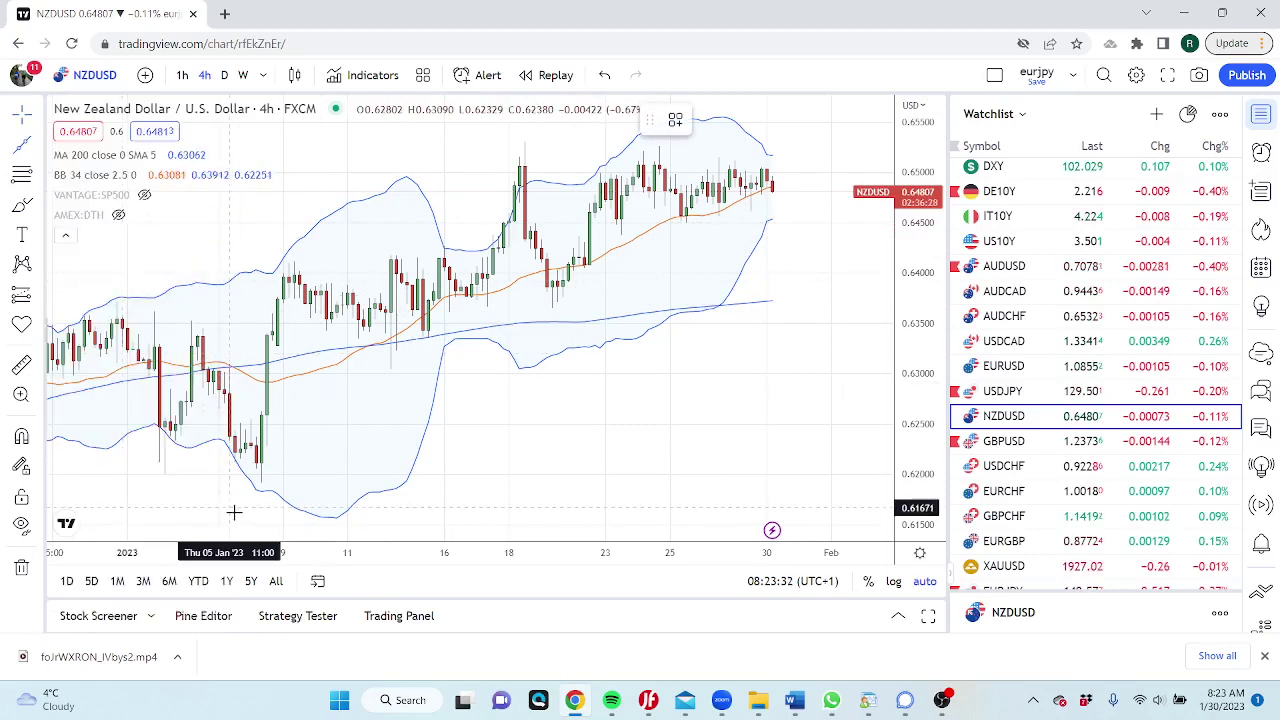
click(261, 487)
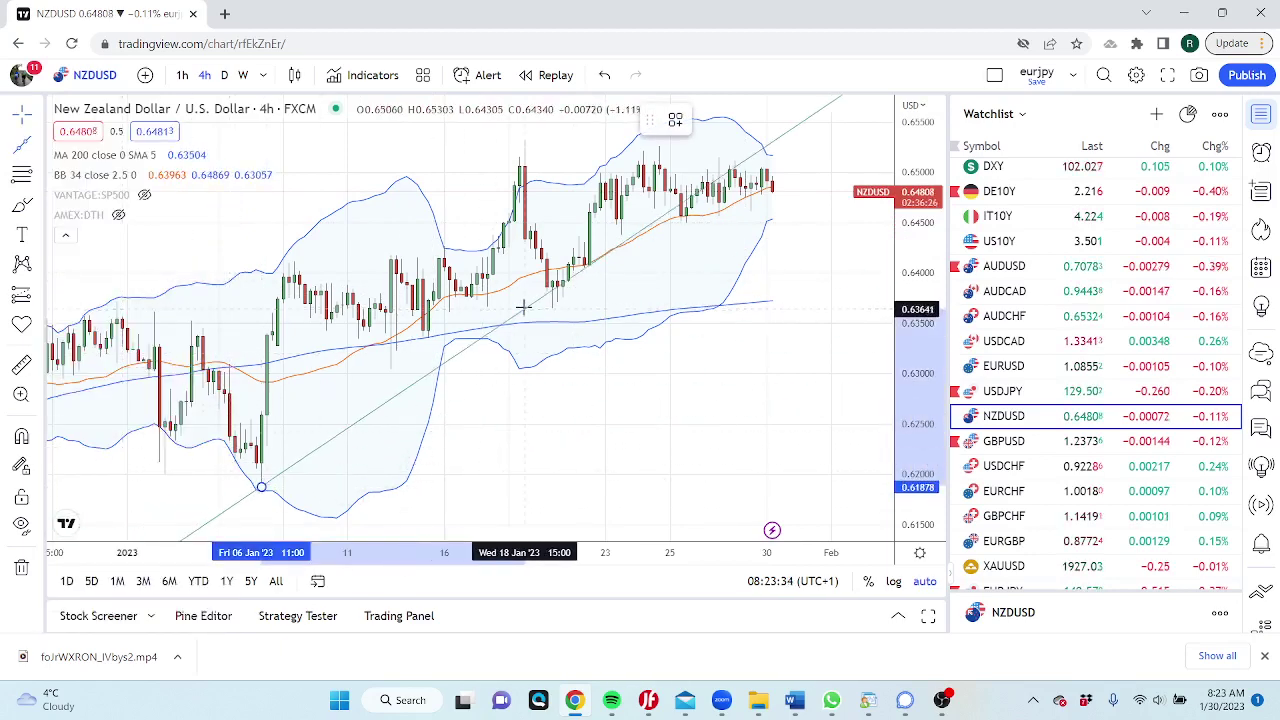
click(557, 318)
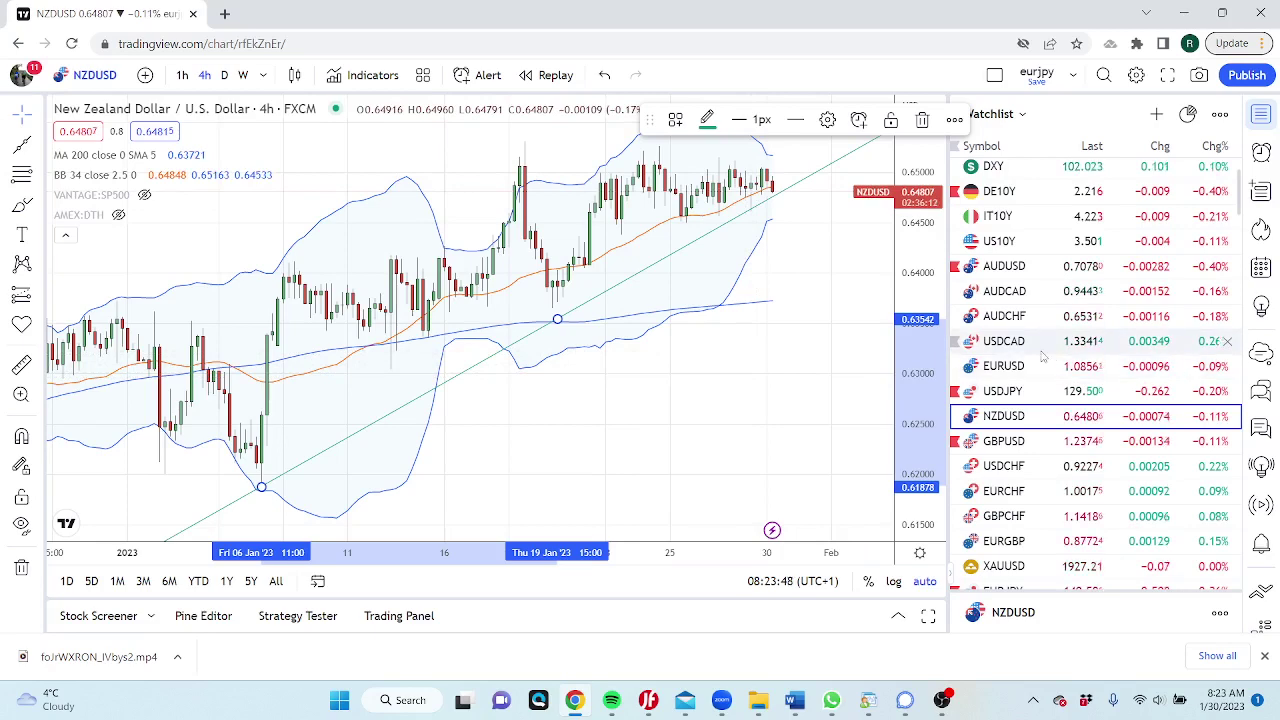
click(1040, 441)
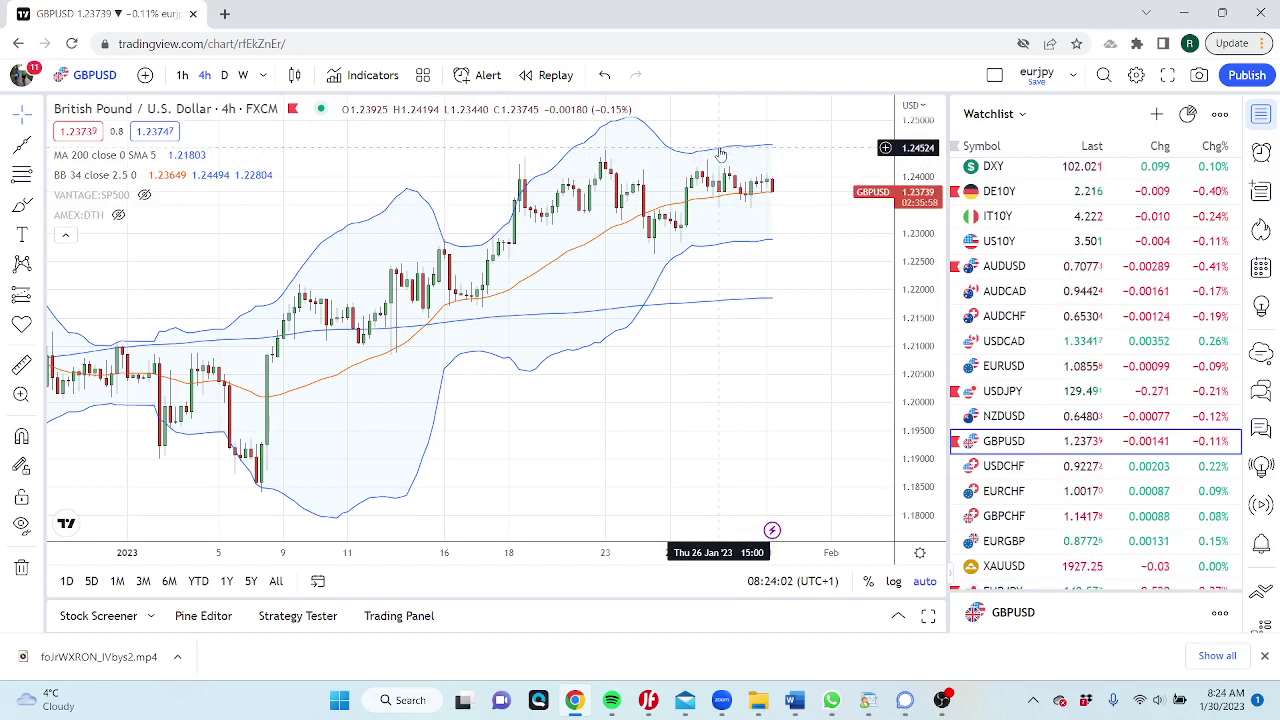
Find EURCHF in the watchlist and load its 4-hour chart with the overlays
scroll(1113, 390, down, 3)
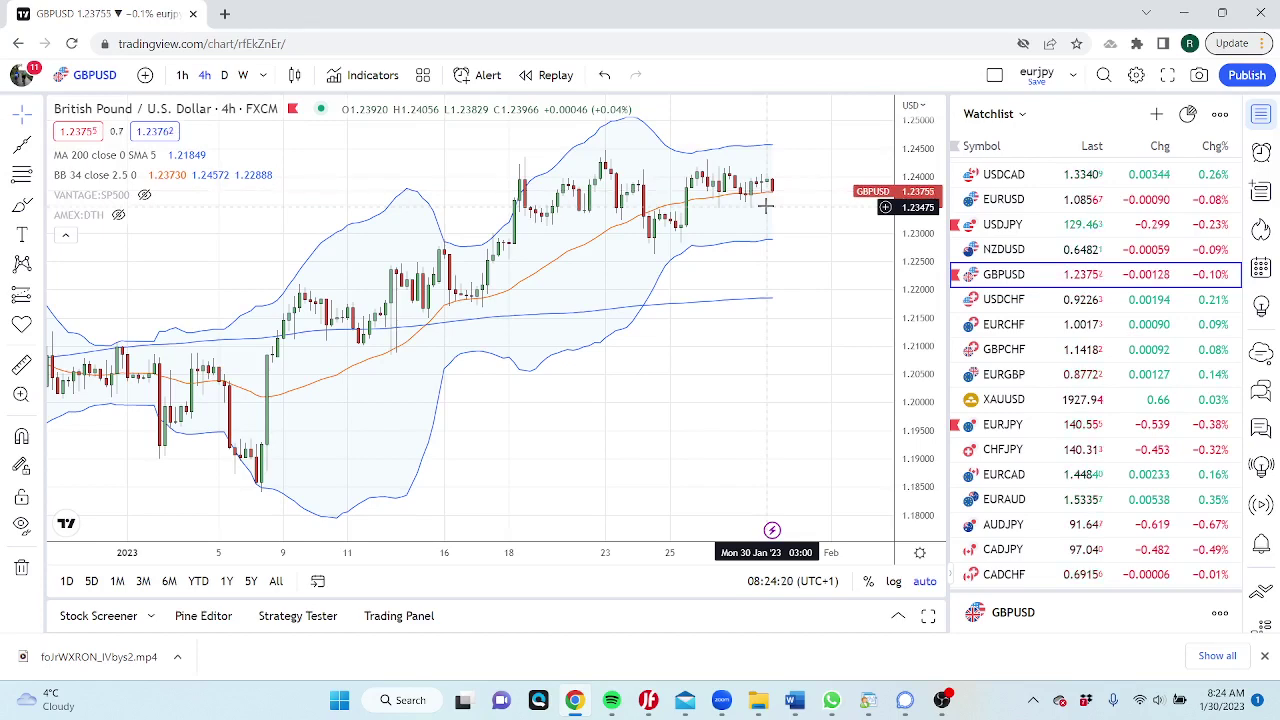
scroll(1047, 357, up, 3)
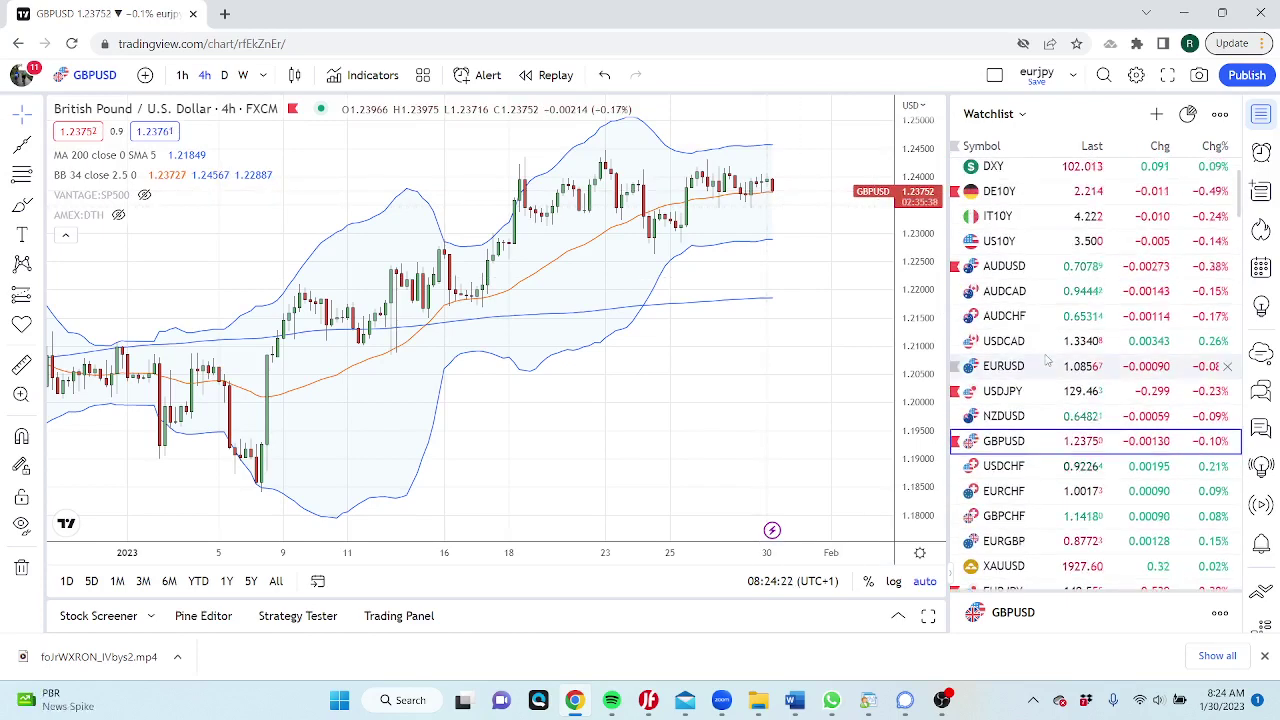
scroll(1047, 357, down, 3)
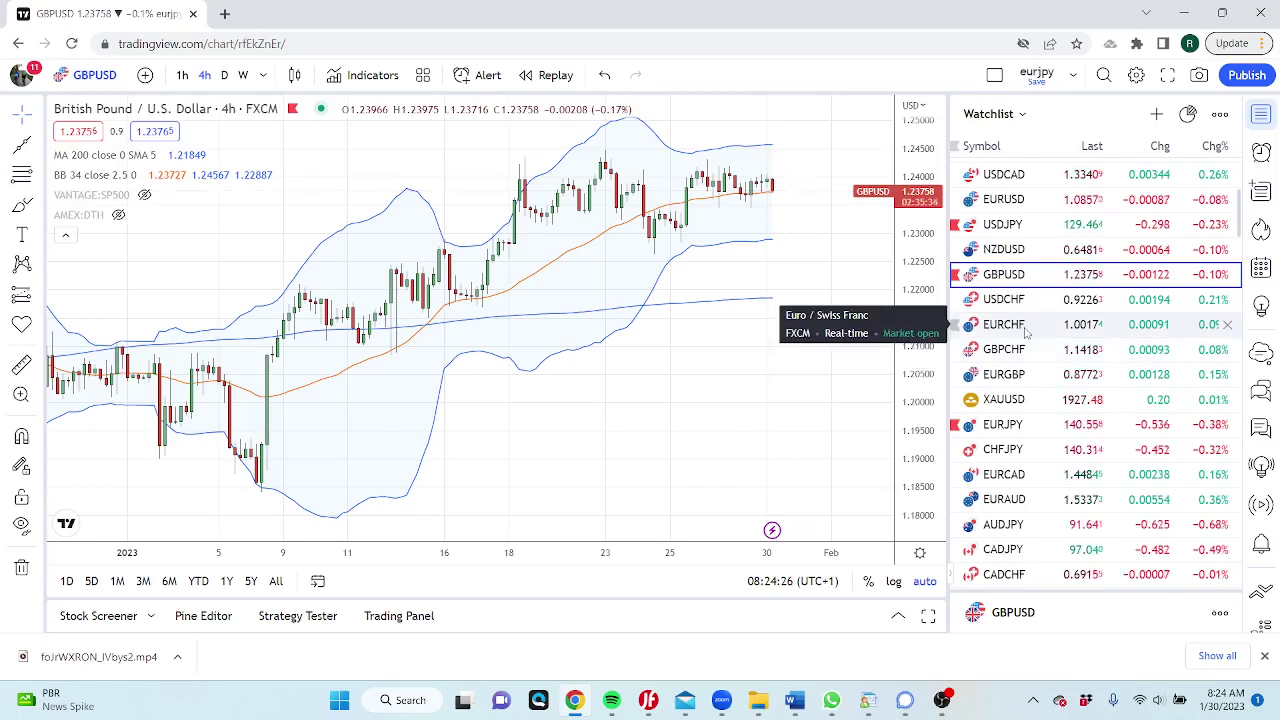
click(1045, 324)
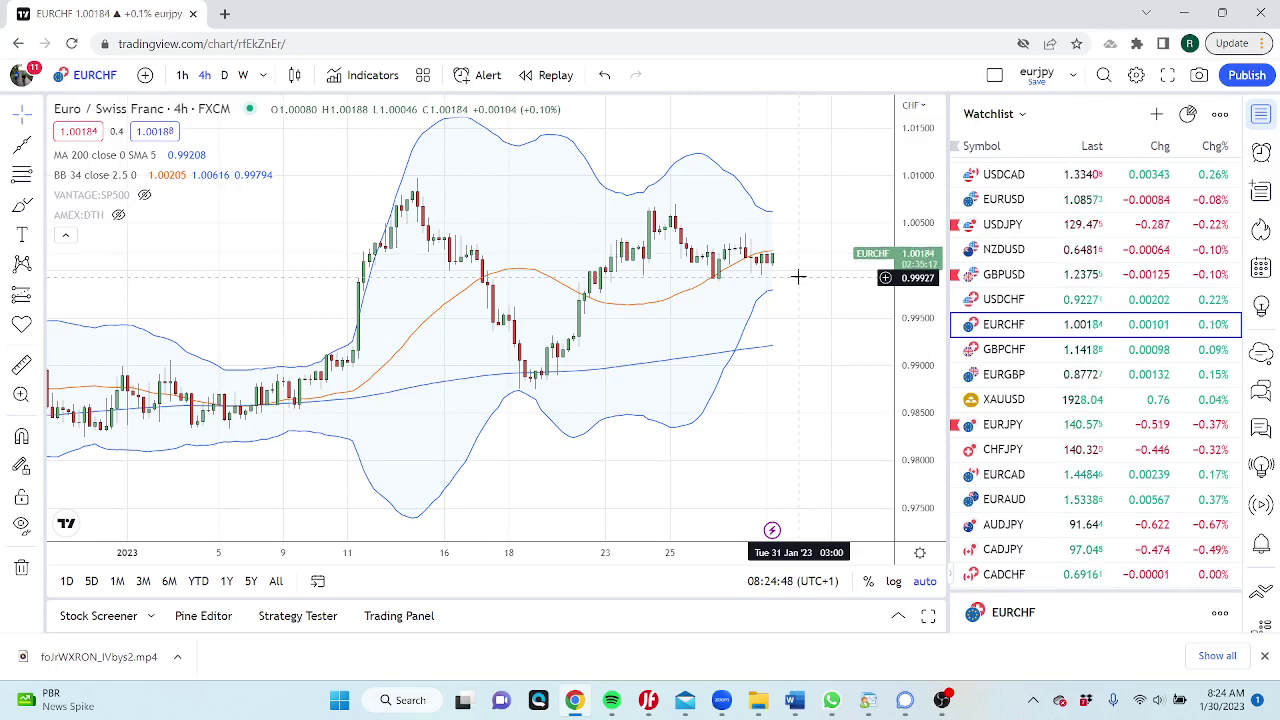
Look at gold (XAUUSD), close the chat notification, and switch the chart to USDCNH
key(Down)
key(Down)
key(Down)
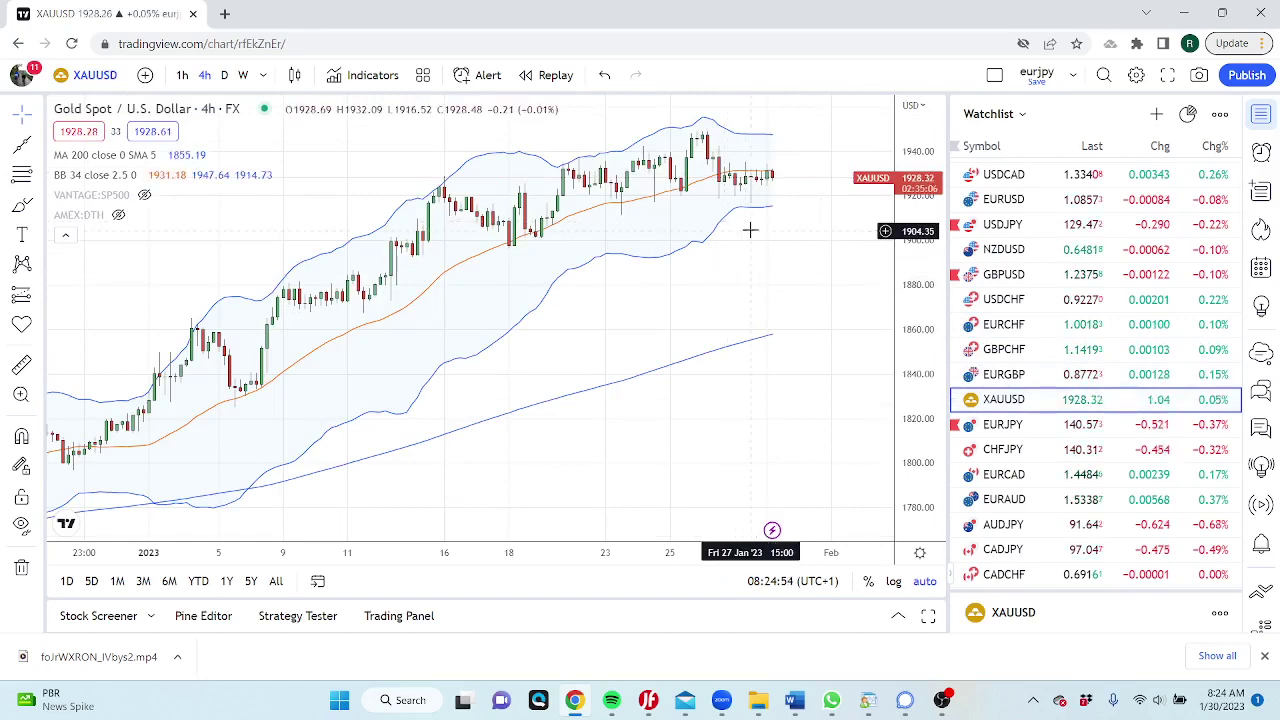
scroll(1096, 316, down, 1)
scroll(1096, 316, down, 3)
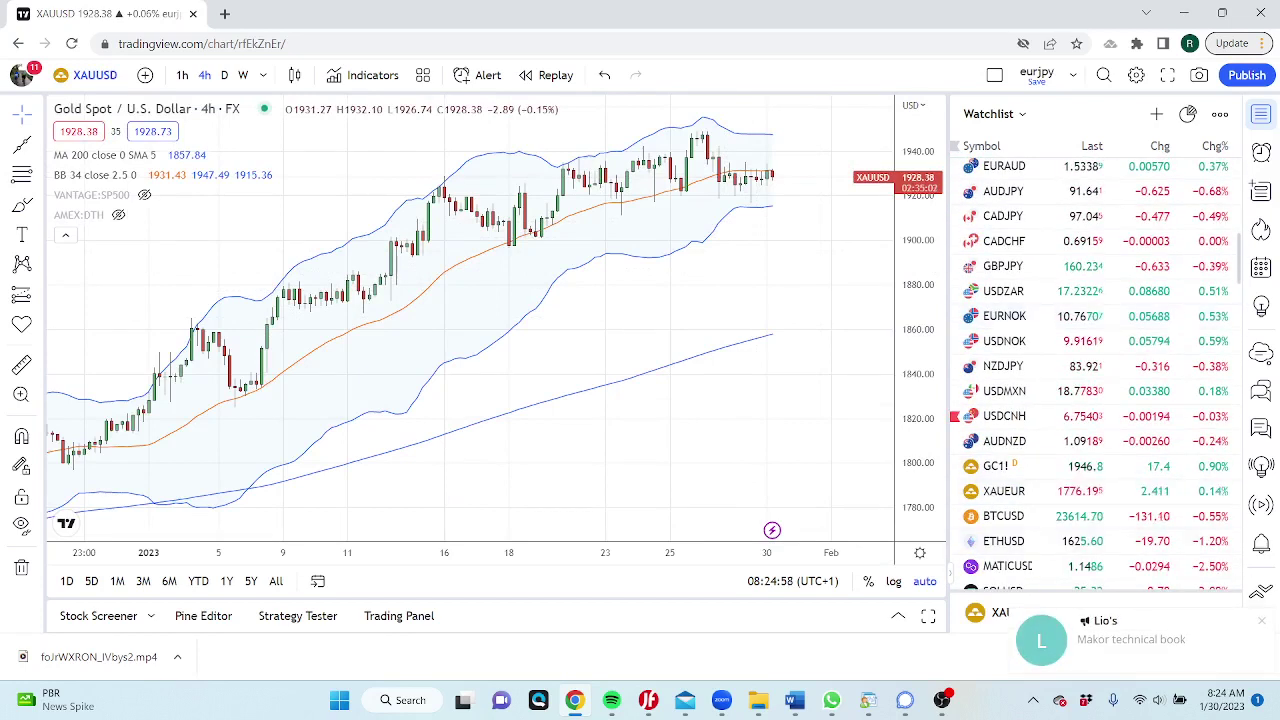
click(1261, 621)
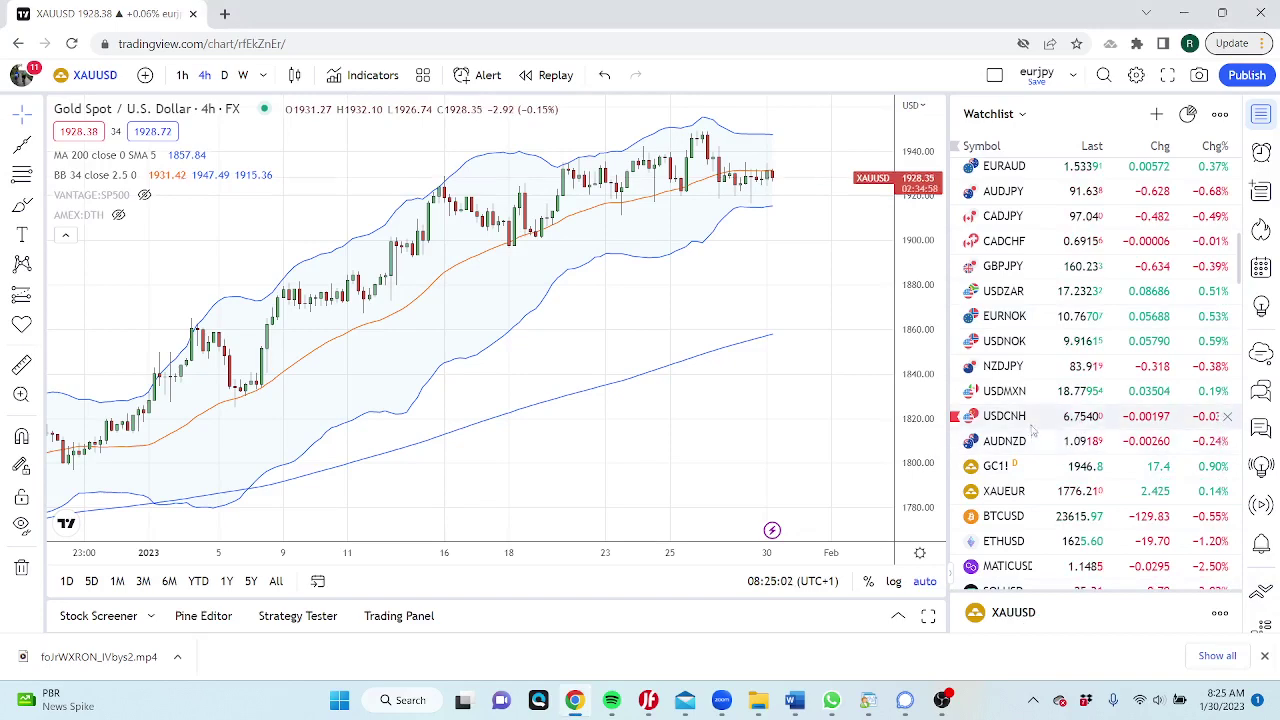
click(1078, 424)
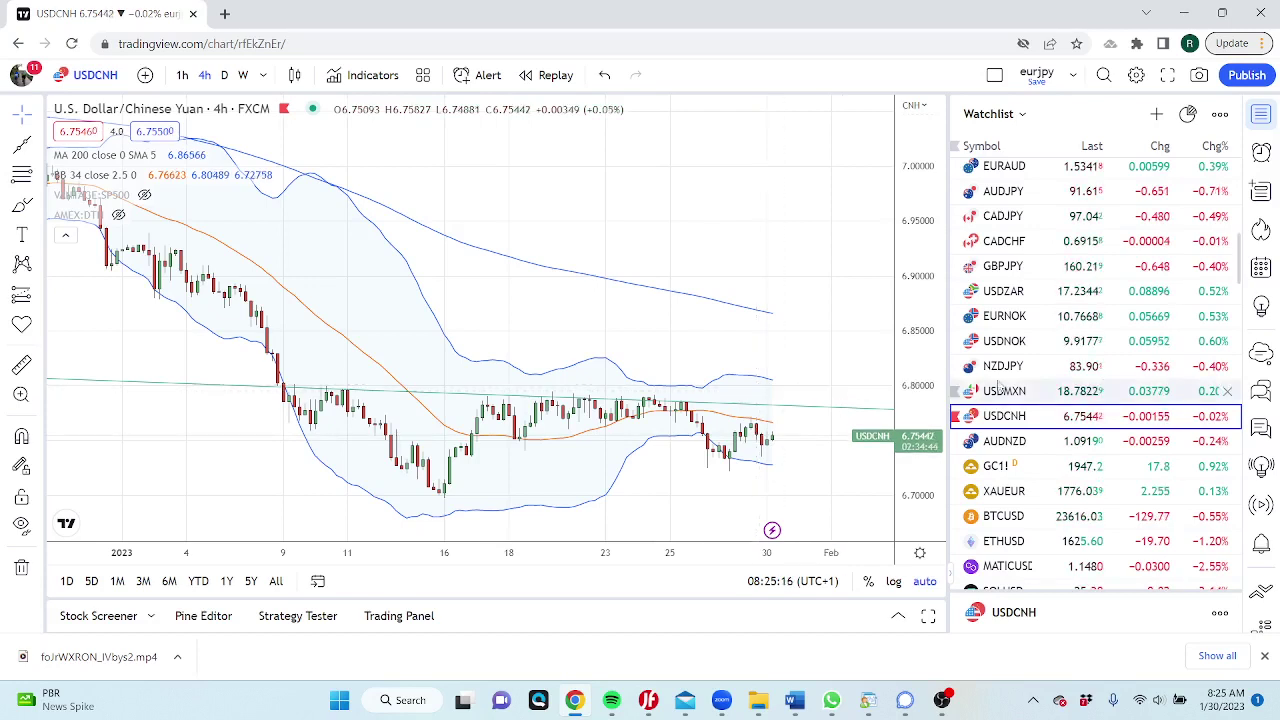
scroll(1118, 385, down, 1)
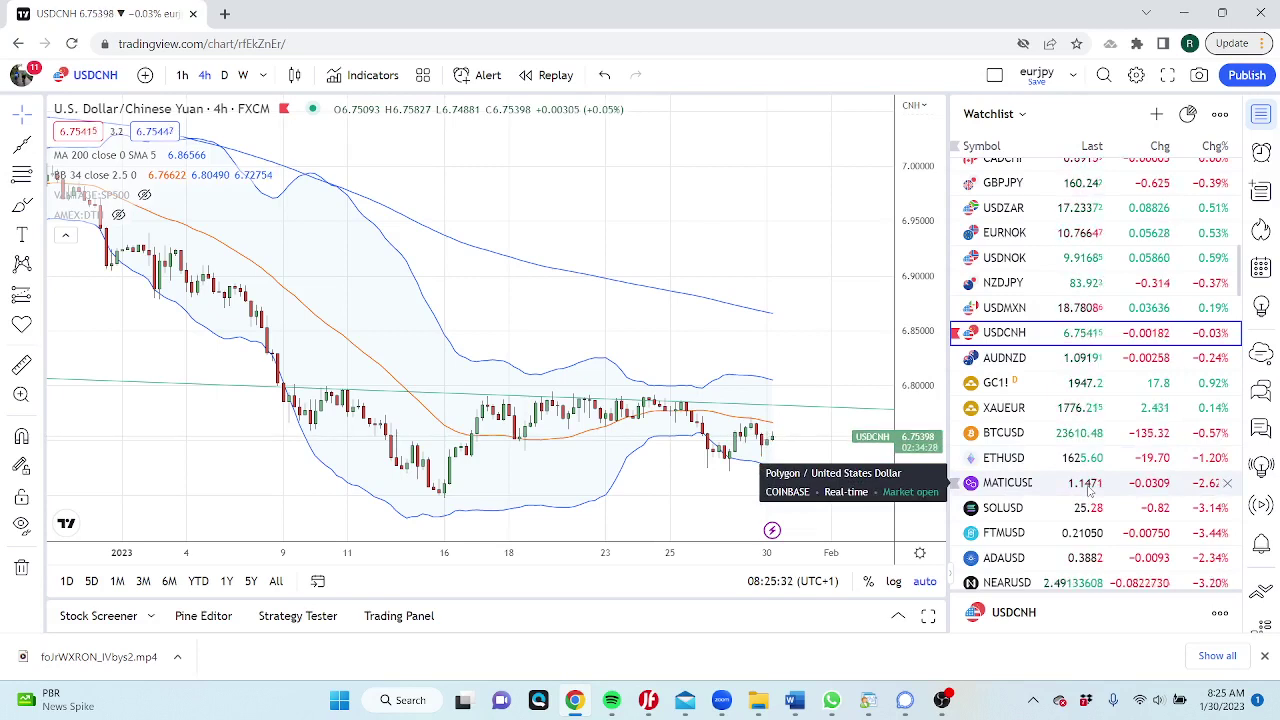
scroll(1090, 487, down, 1)
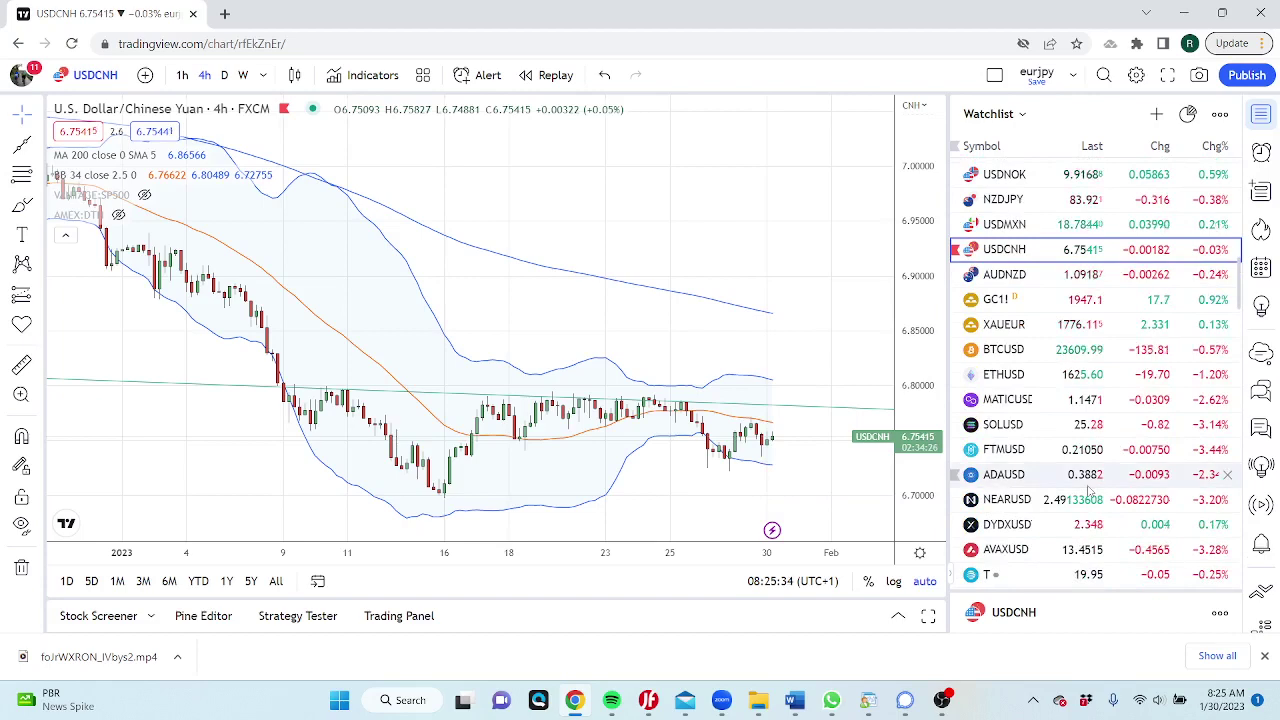
scroll(1090, 487, down, 1)
scroll(1090, 488, up, 7)
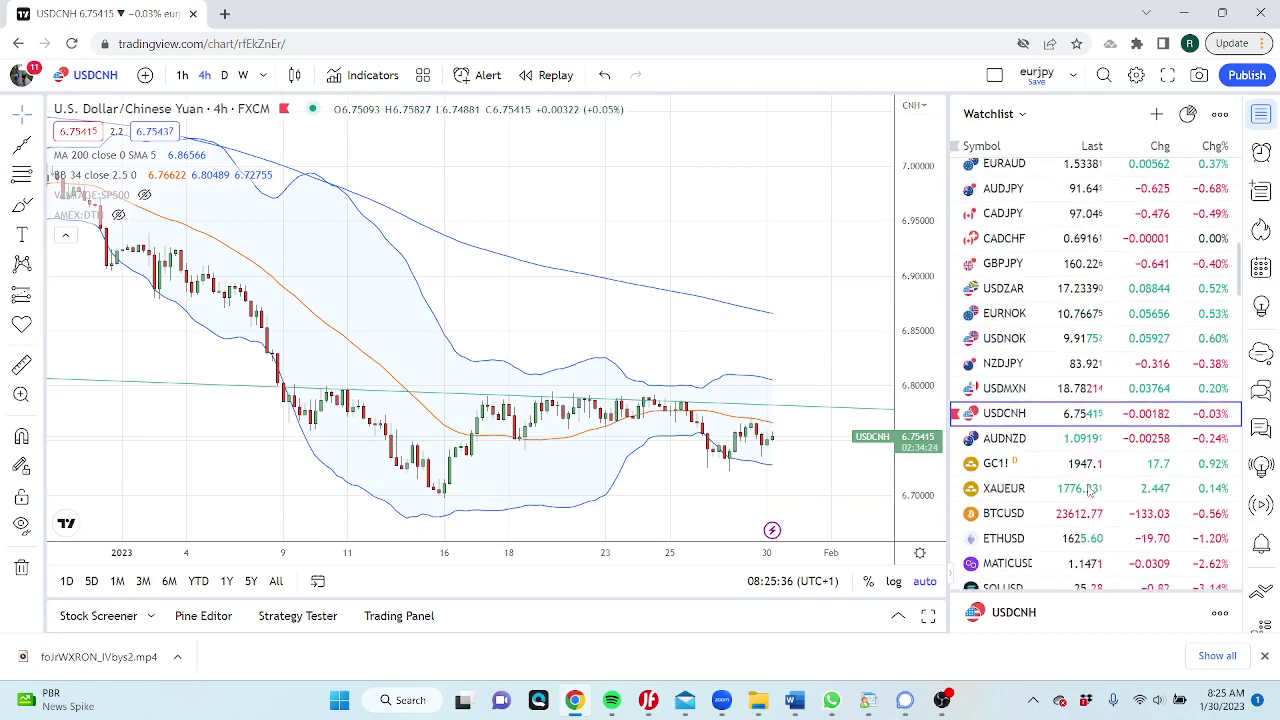
scroll(1090, 487, up, 3)
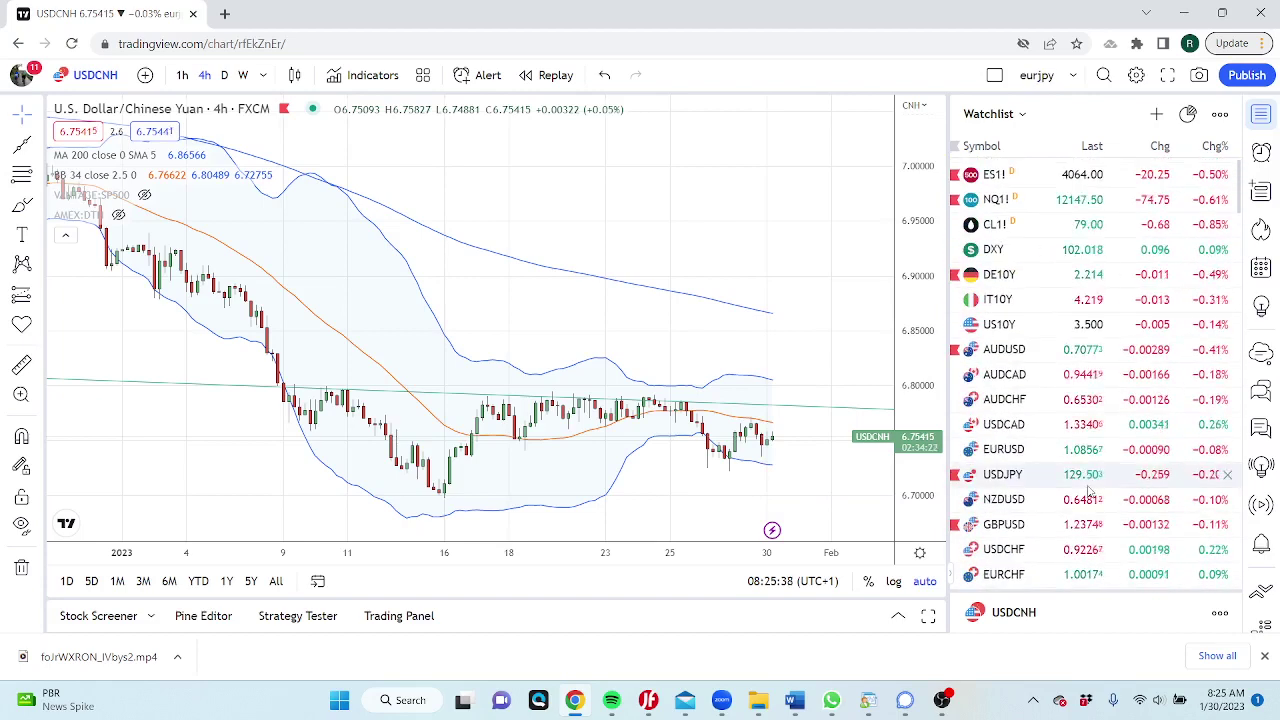